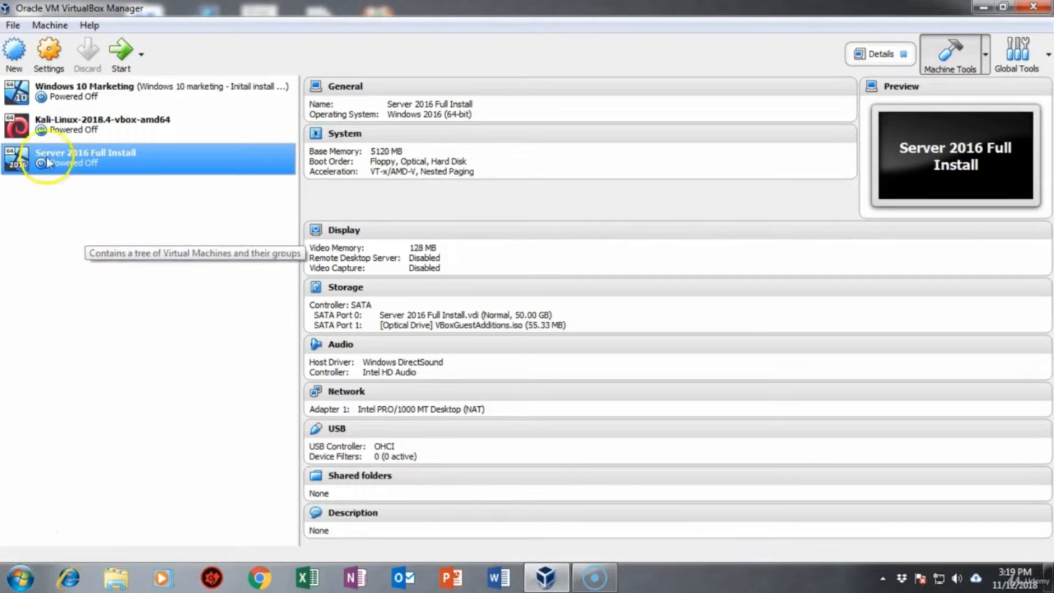
Start a new virtual machine named Server 2016 core, with type Microsoft Windows and version Windows 2016 (64-bit).
left_click(15, 50)
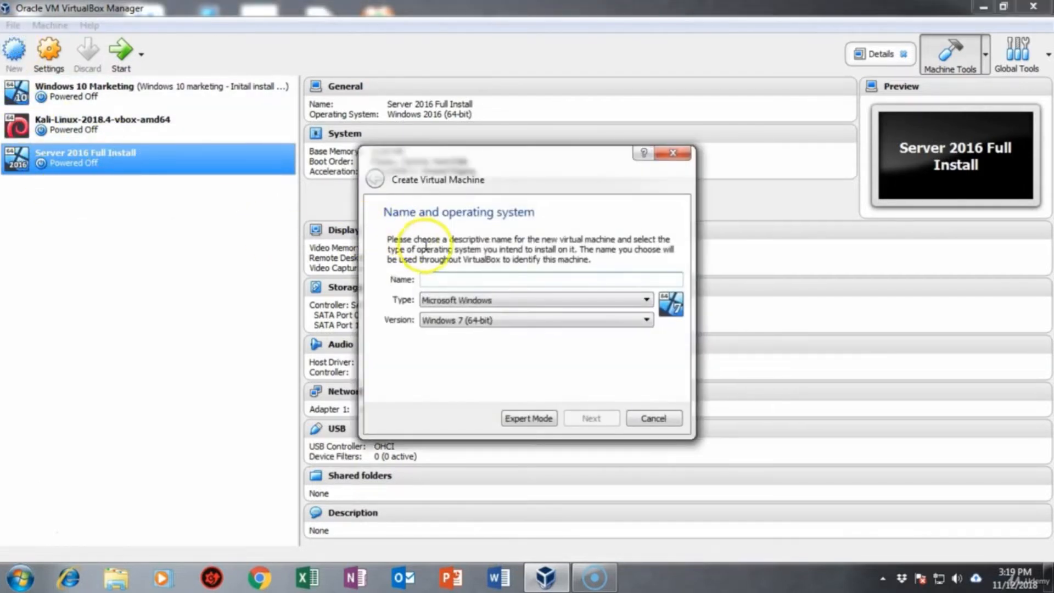
left_click(433, 279)
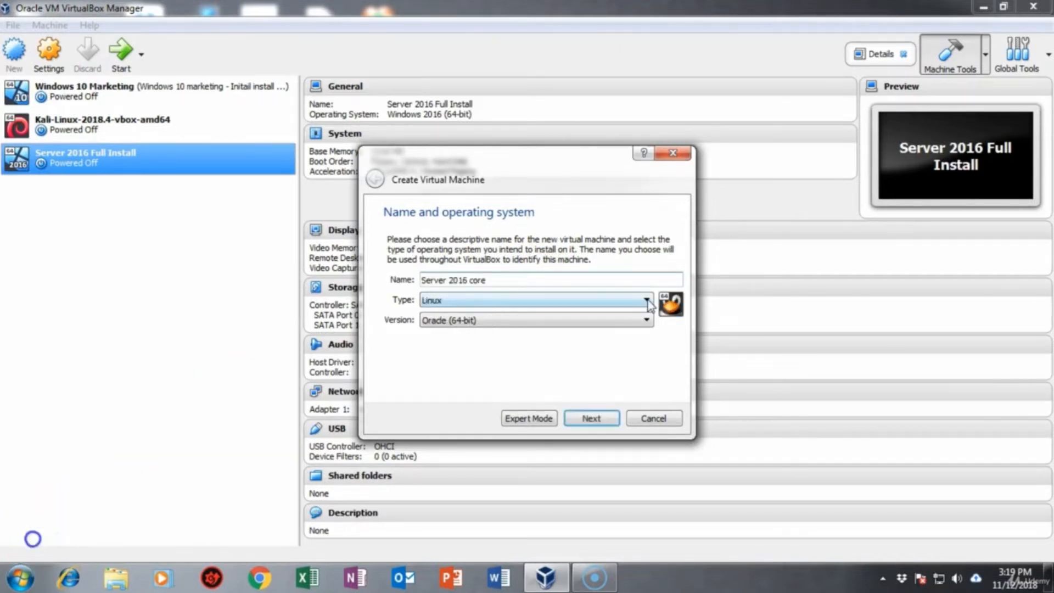
left_click(648, 301)
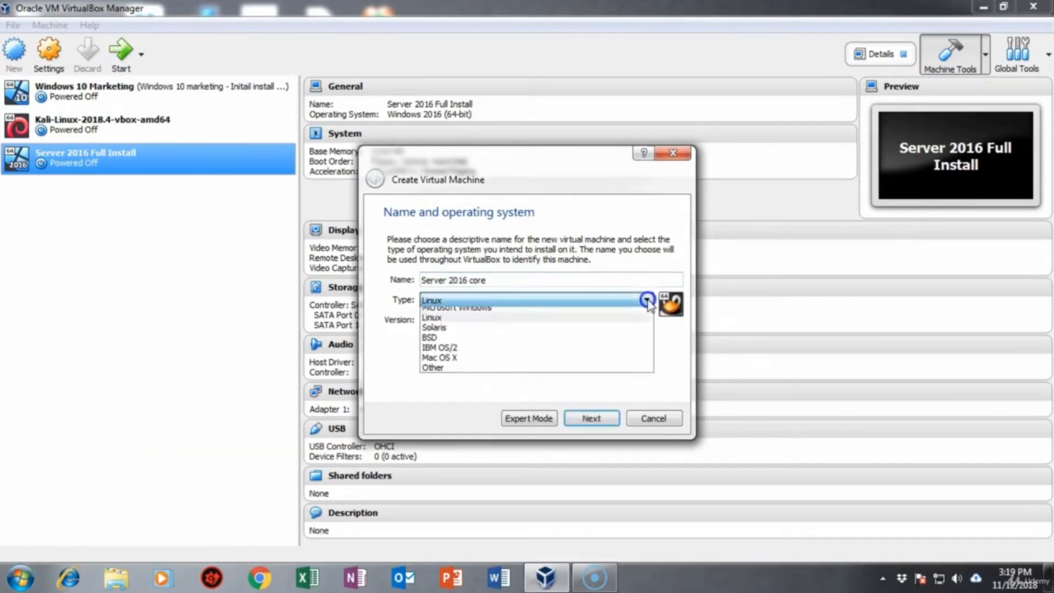
left_click(475, 314)
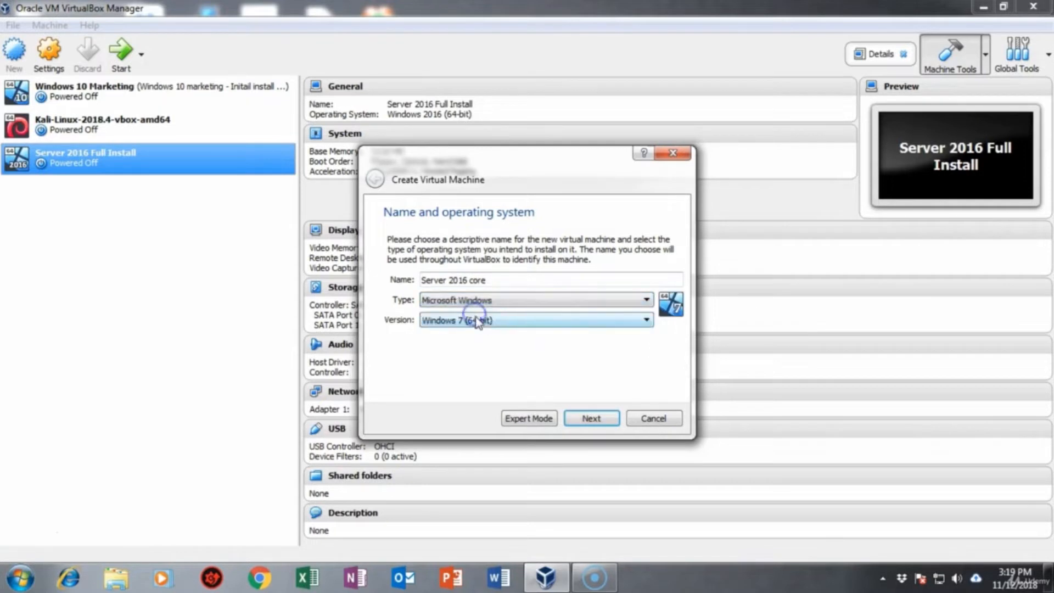
left_click(647, 323)
scroll(566, 370, "down", 4)
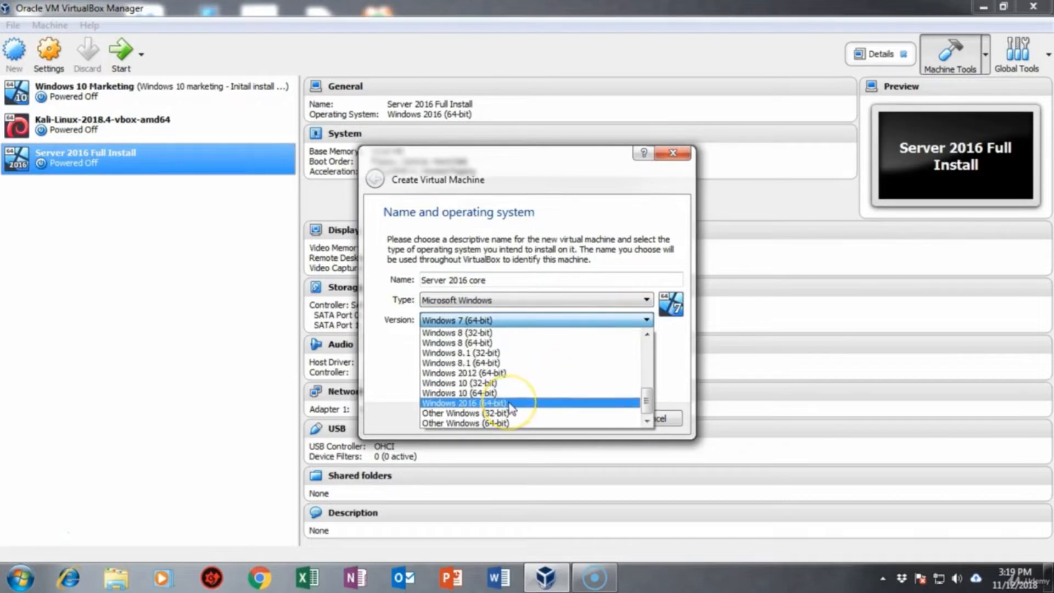
left_click(508, 402)
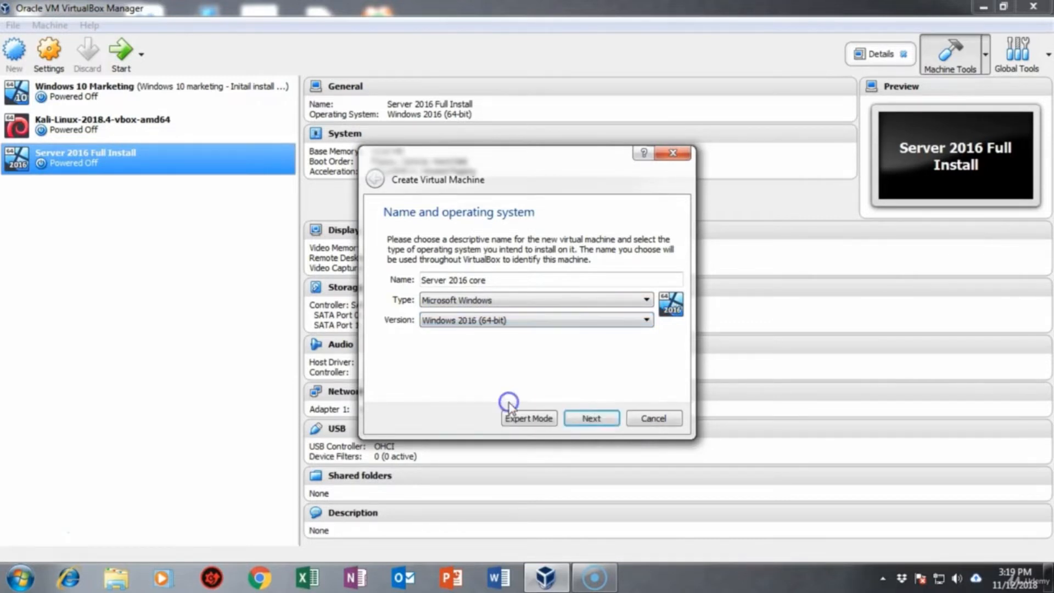
left_click(586, 420)
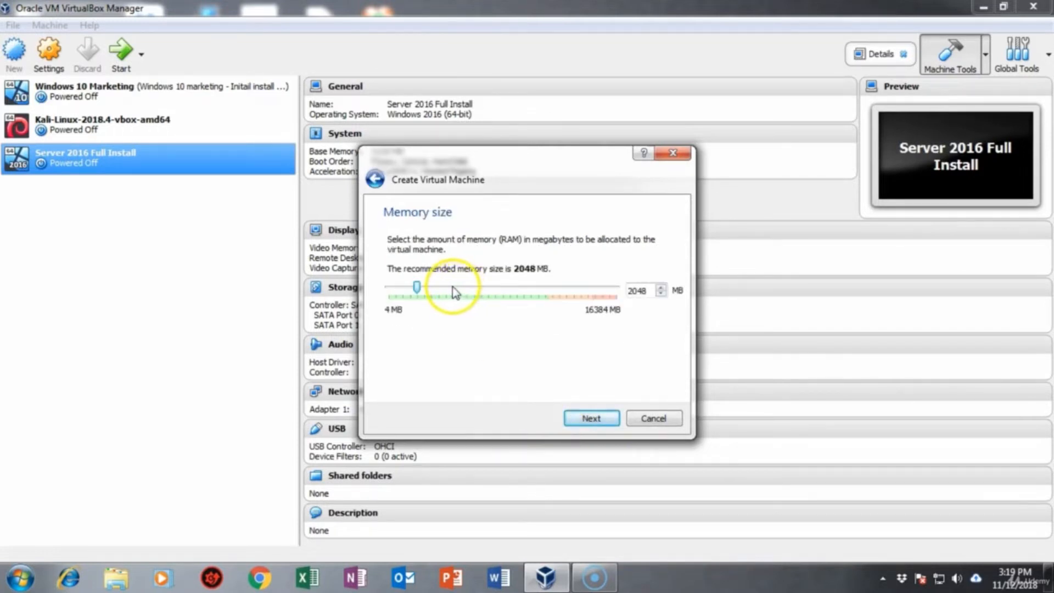
Set the new virtual machine's memory size to 3110 MB.
left_click(449, 292)
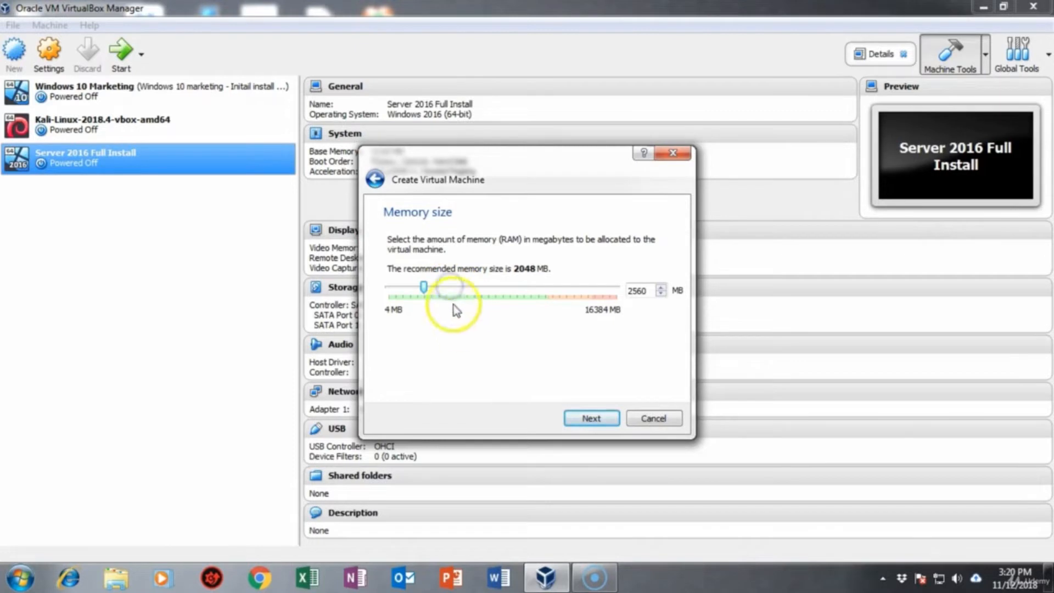
left_click_drag(424, 286, 435, 289)
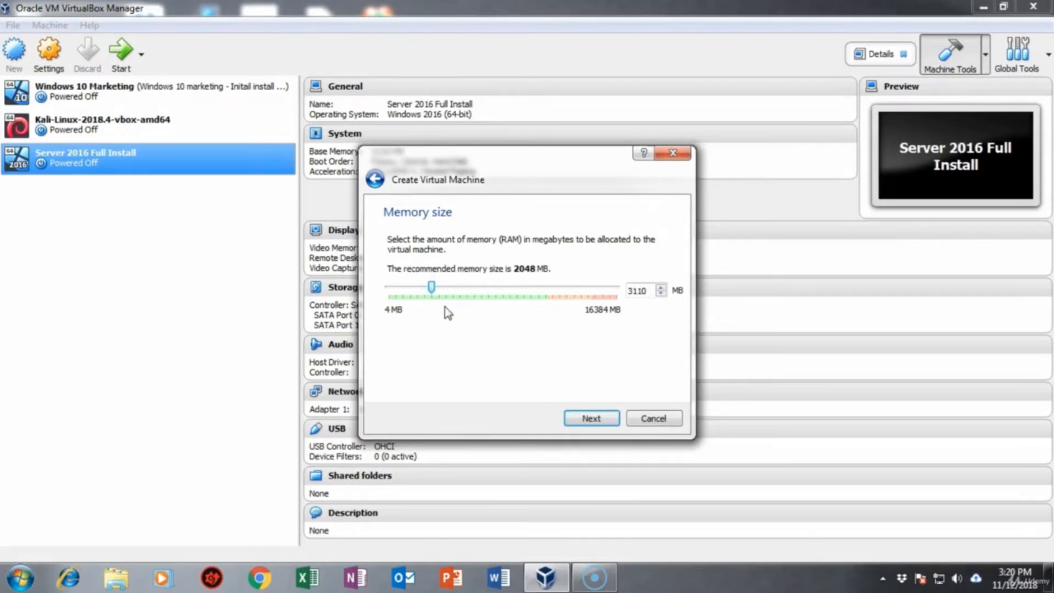
left_click(583, 420)
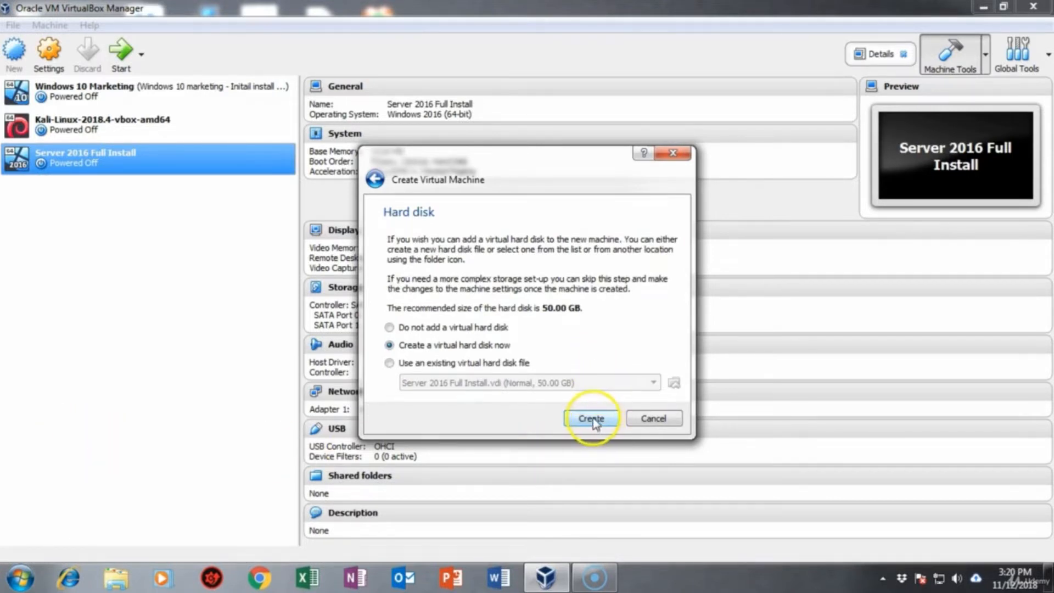
Create a dynamically allocated 50.00 GB VDI virtual hard disk named Server 2016 core for the machine.
left_click(592, 417)
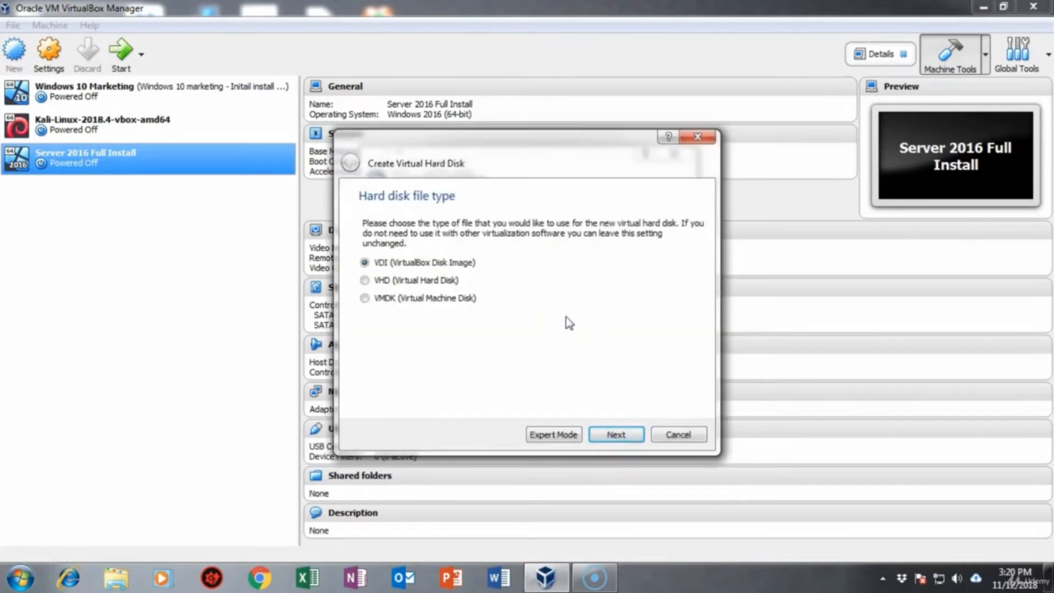
left_click(616, 434)
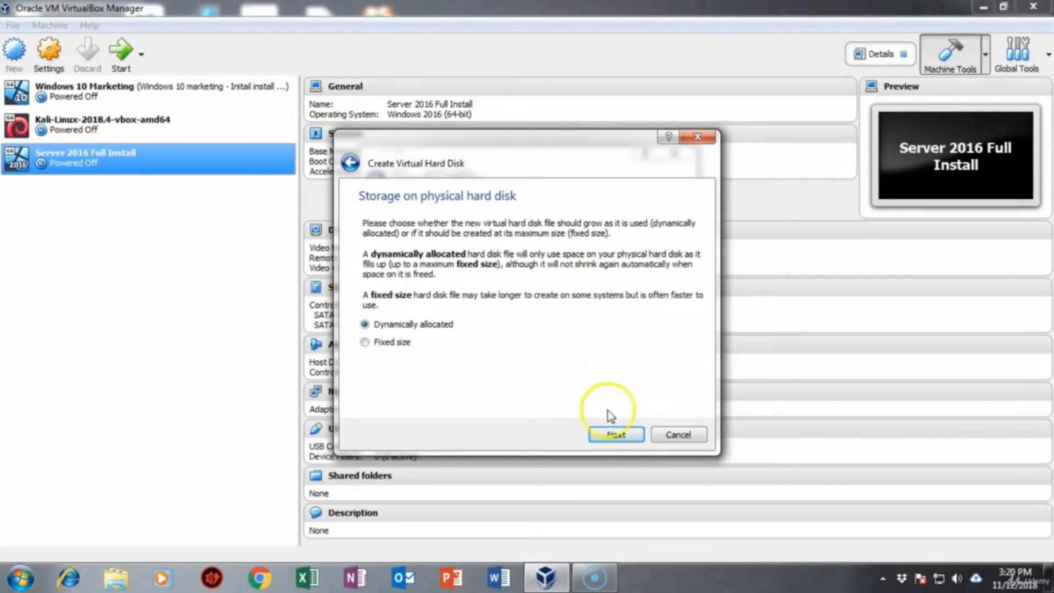
left_click(612, 435)
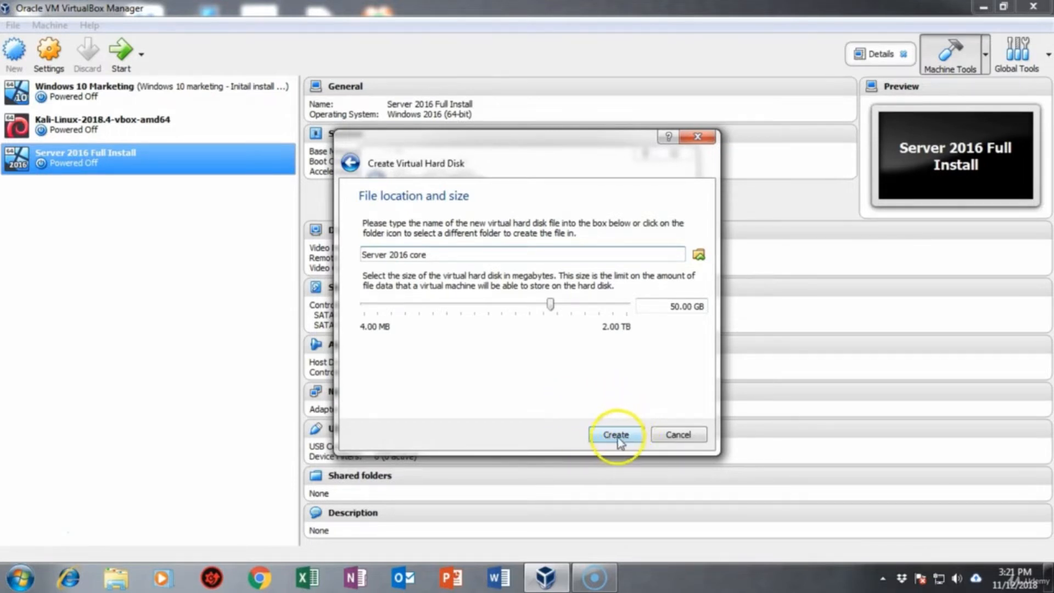
left_click(616, 437)
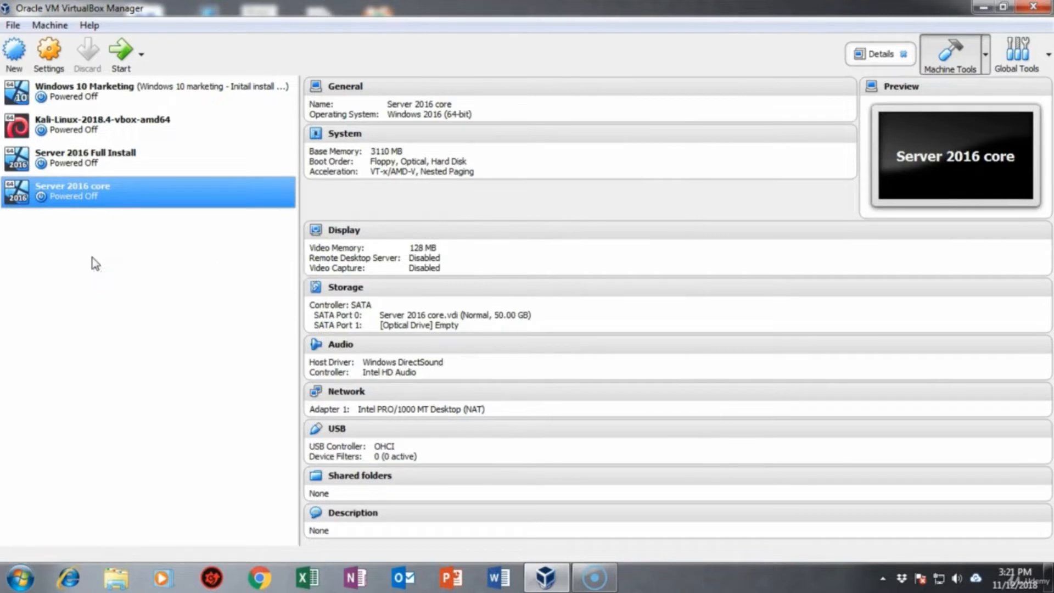
Boot the Server 2016 core machine using en_windows_server_2016_x64_dvd_9327751.iso from the Backup (F:) drive as its start-up disk.
double_click(81, 199)
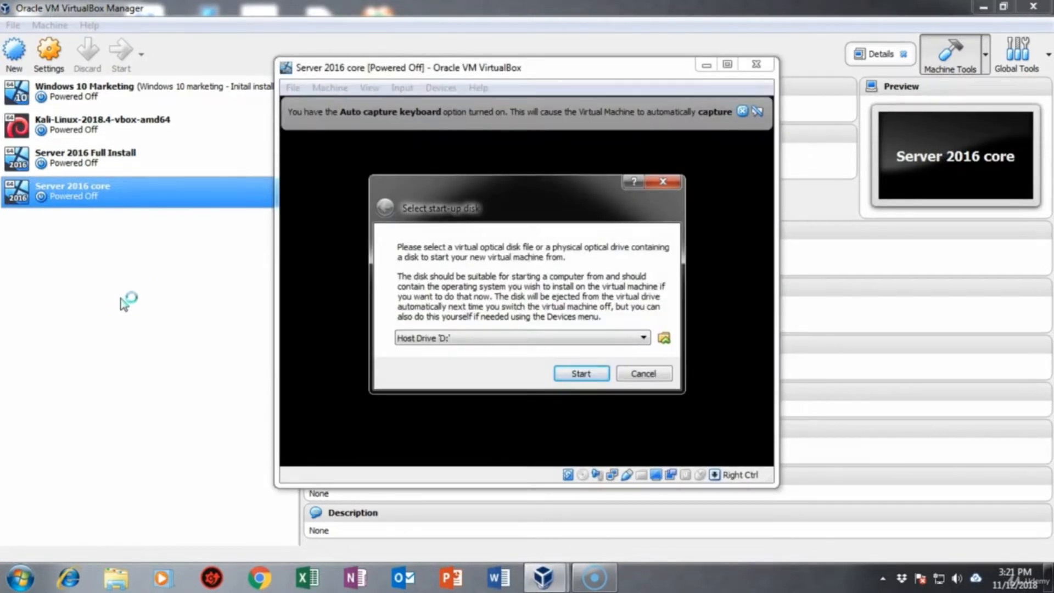
left_click(663, 338)
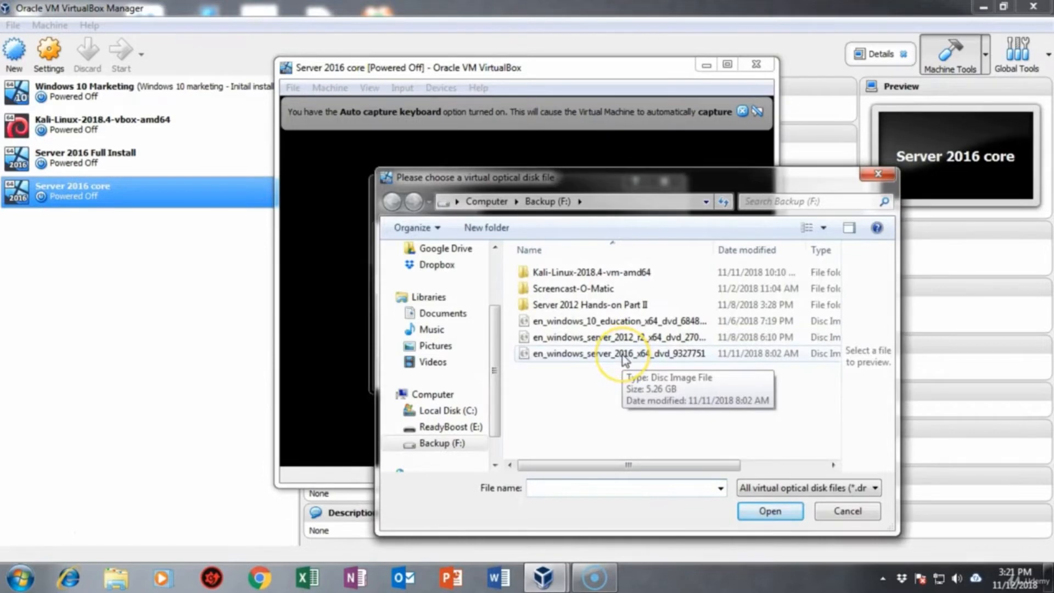
double_click(624, 355)
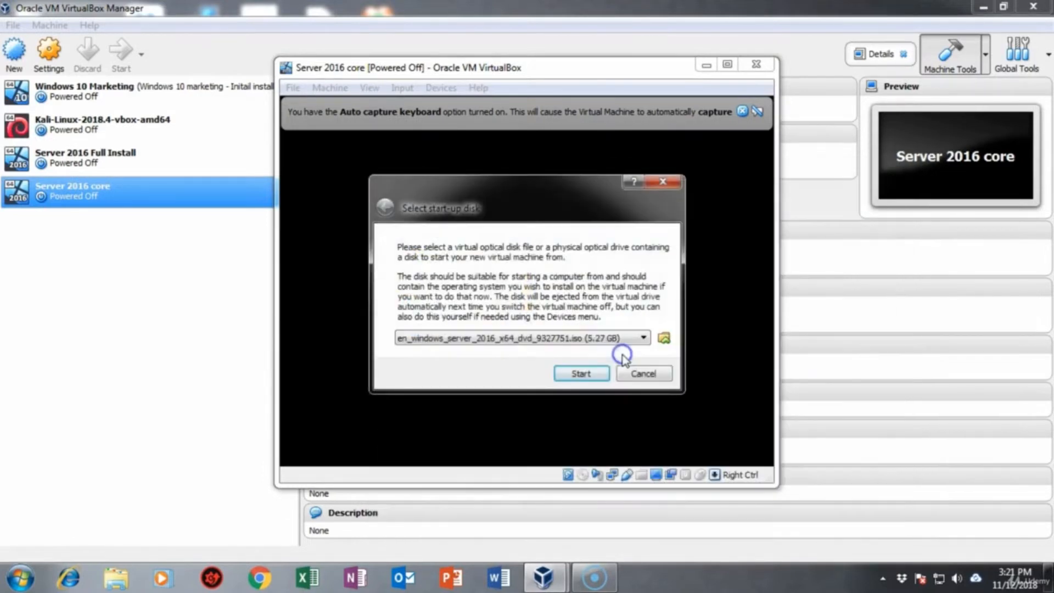
left_click(576, 377)
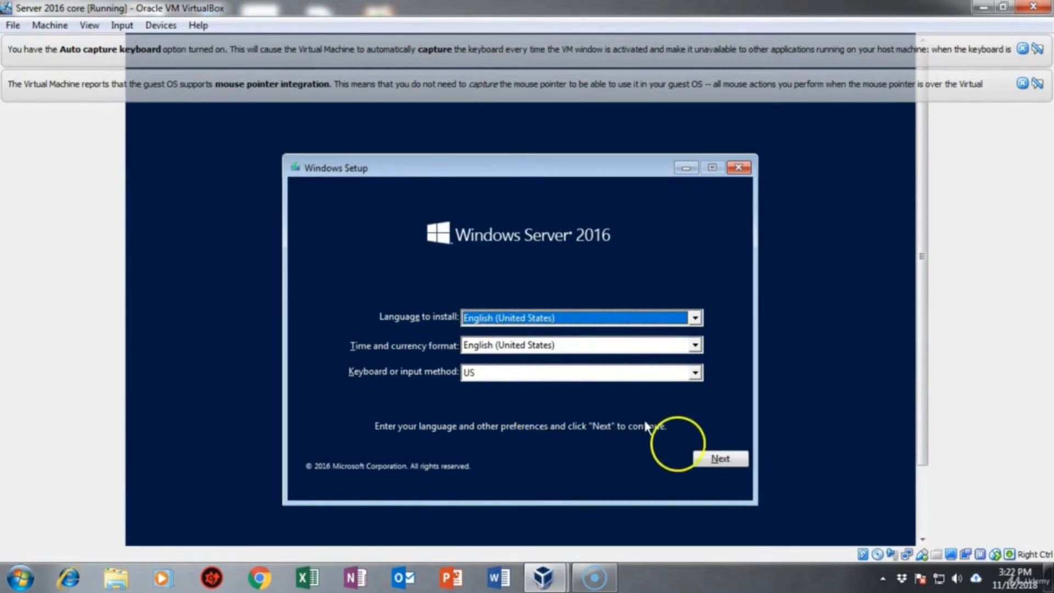
Begin the Windows Server 2016 installation with the default language and keyboard settings and without a product key.
left_click(725, 458)
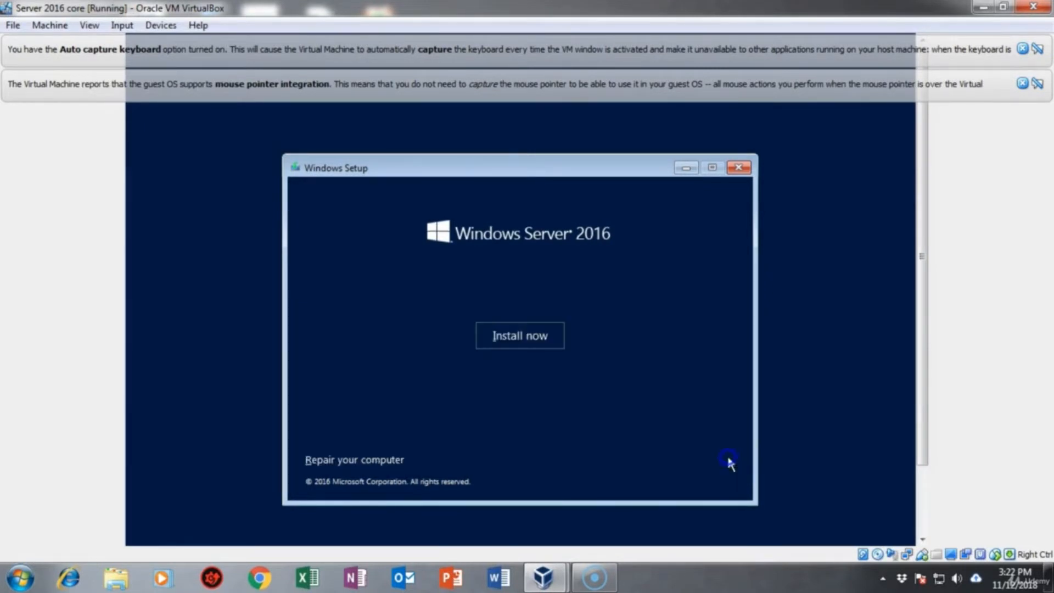
left_click(514, 337)
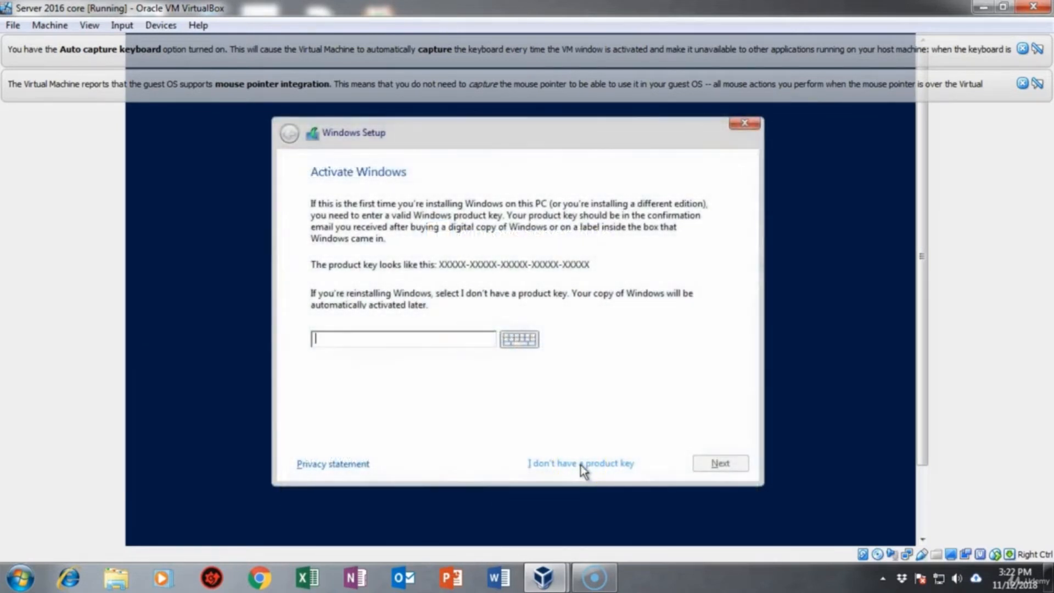
left_click(581, 465)
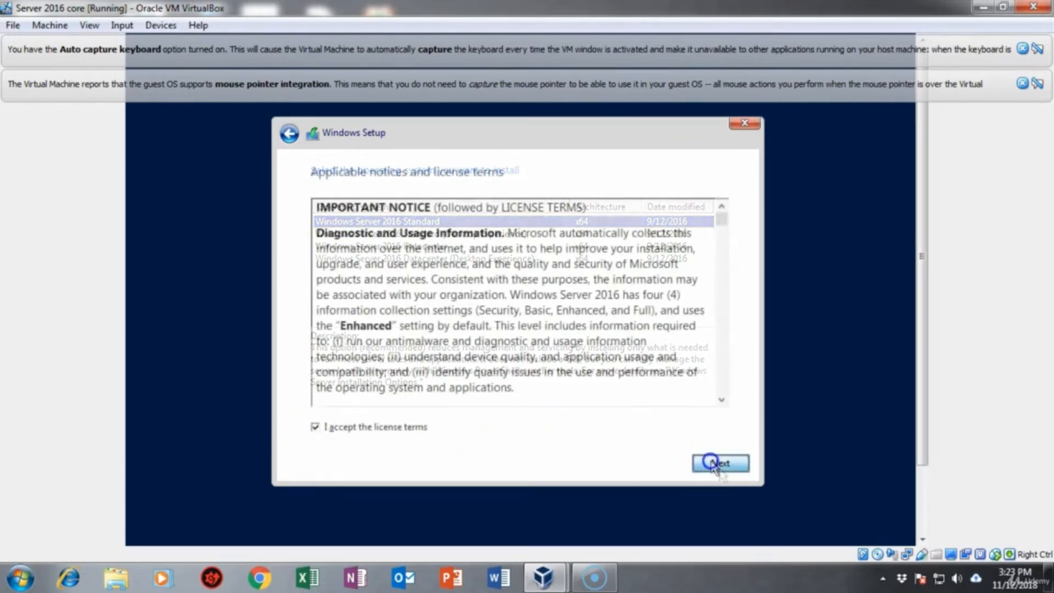
Accept the license terms for Windows Server 2016 Standard and start a custom installation on Drive 0 Unallocated Space.
left_click(716, 464)
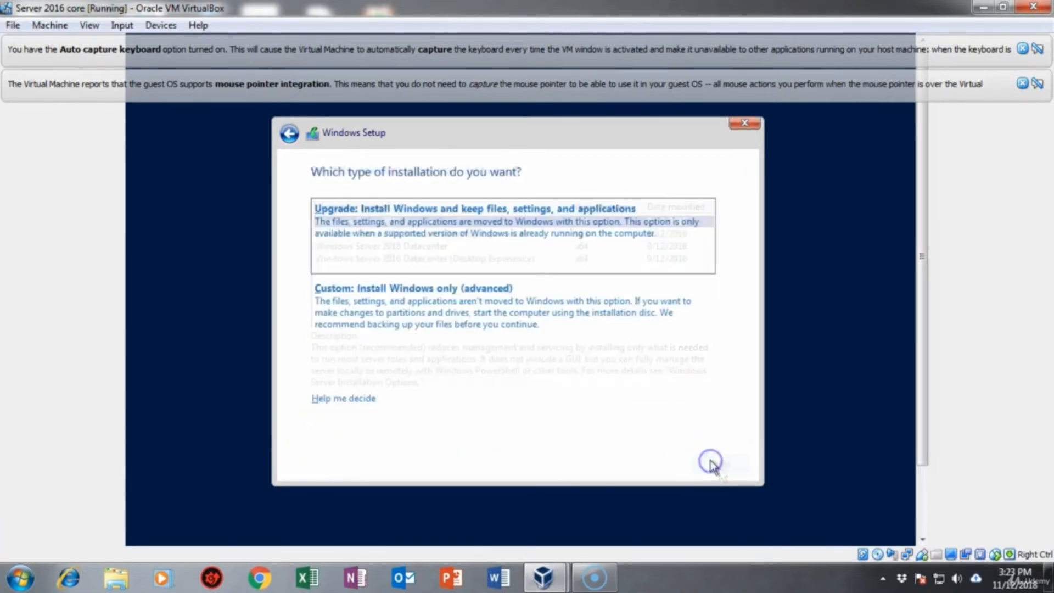
left_click(412, 308)
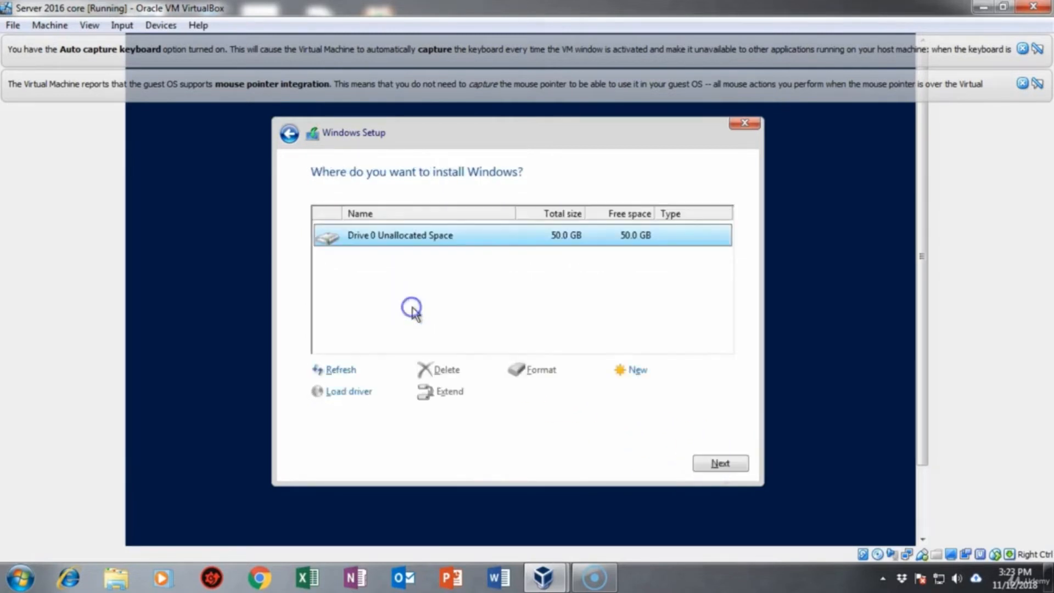
left_click(712, 466)
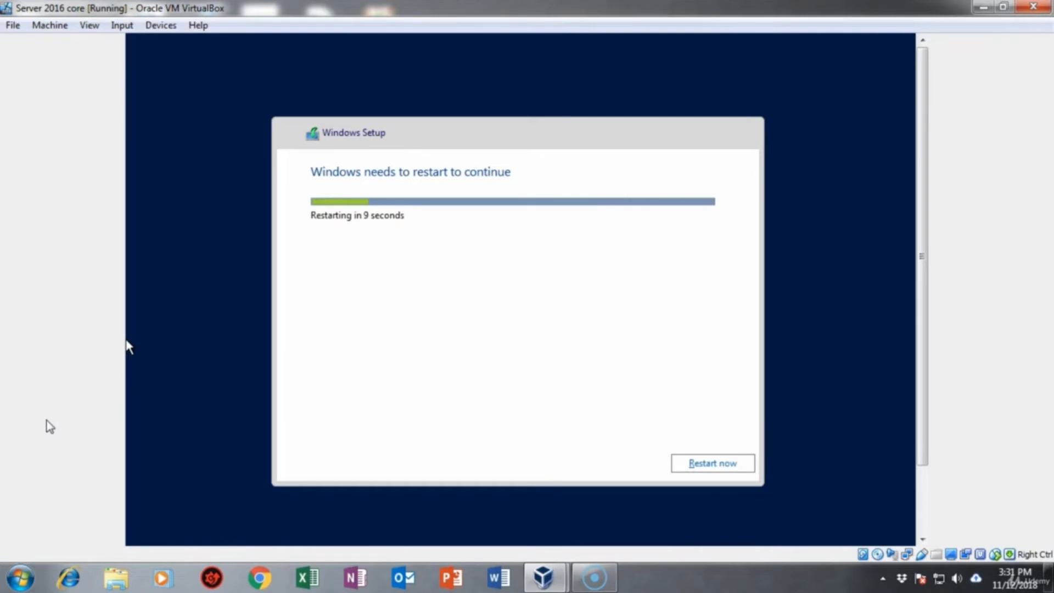
Restart the virtual machine immediately to continue the Windows setup.
left_click(710, 462)
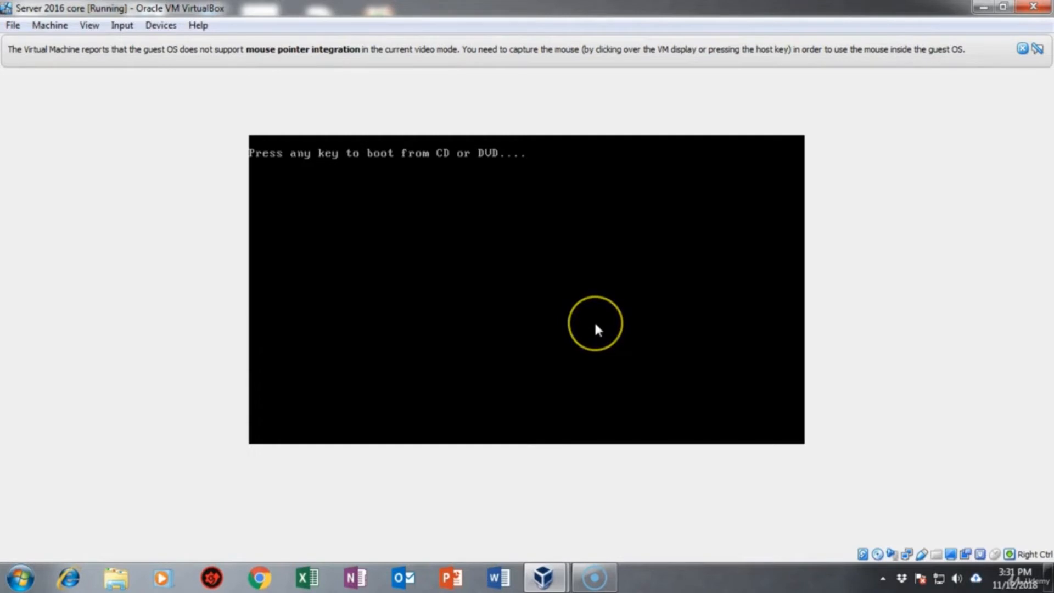
key("Return")
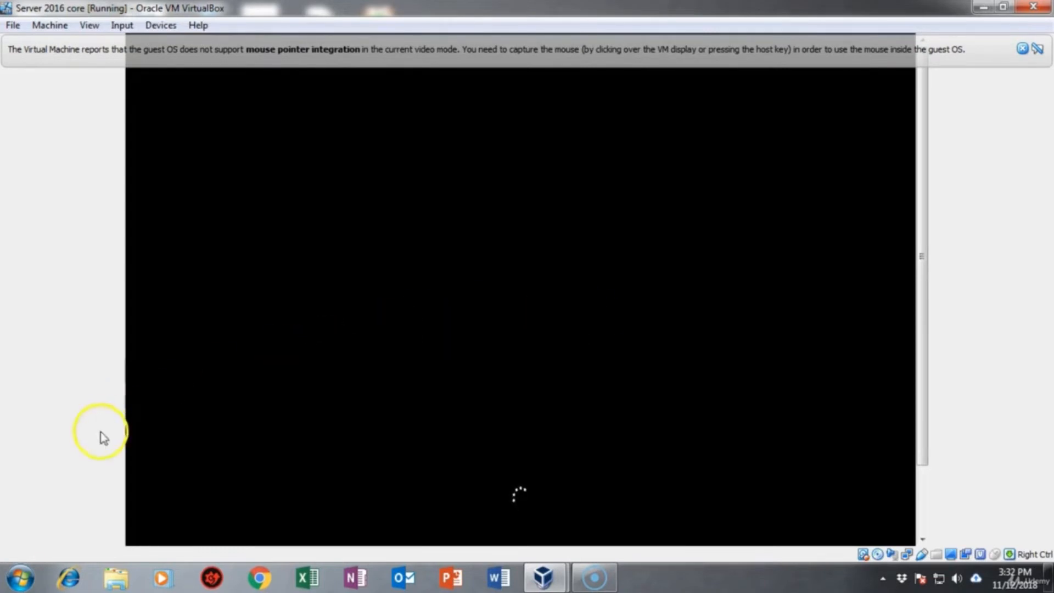
left_click(32, 535)
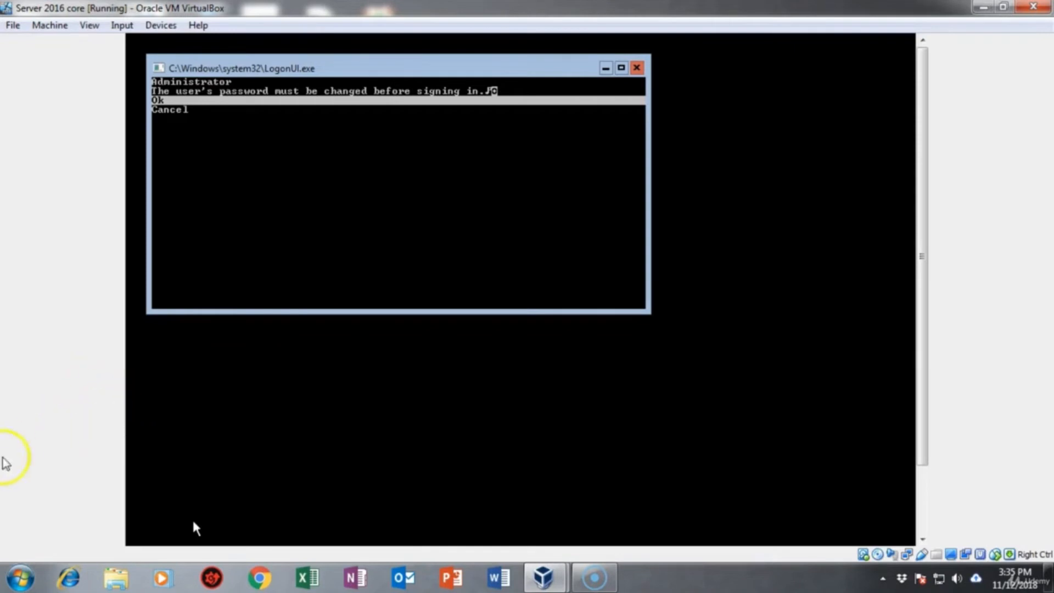
Set and confirm the new Administrator account password, then sign in to the server.
key("Return")
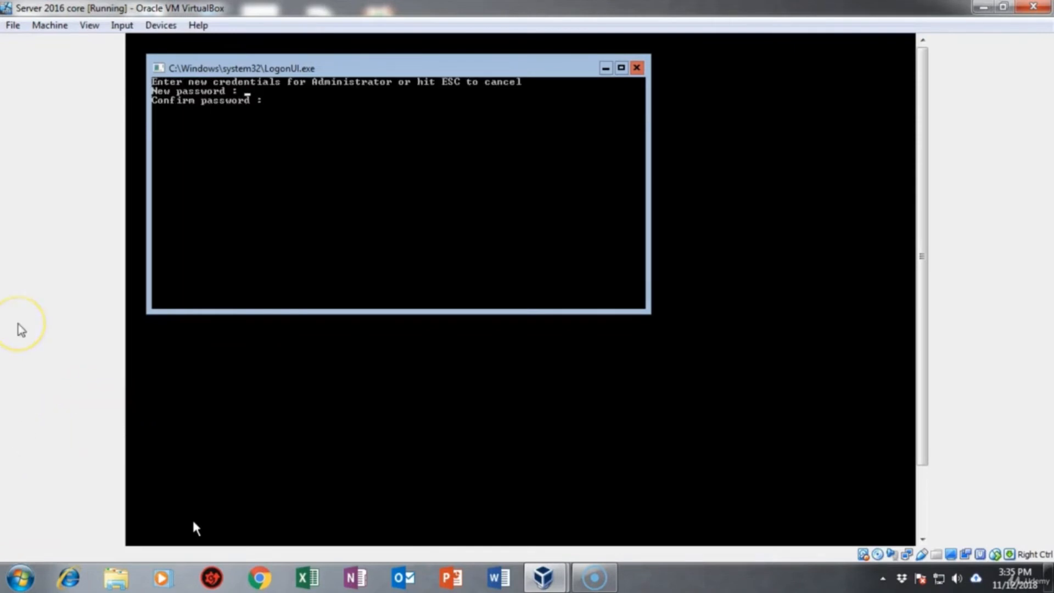
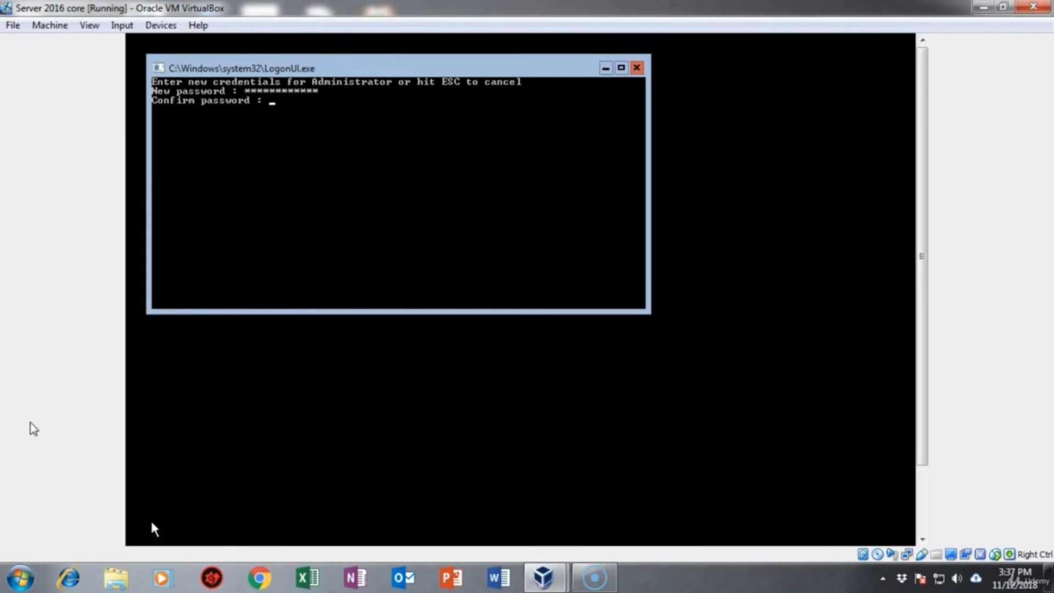
type("*************")
key("Return")
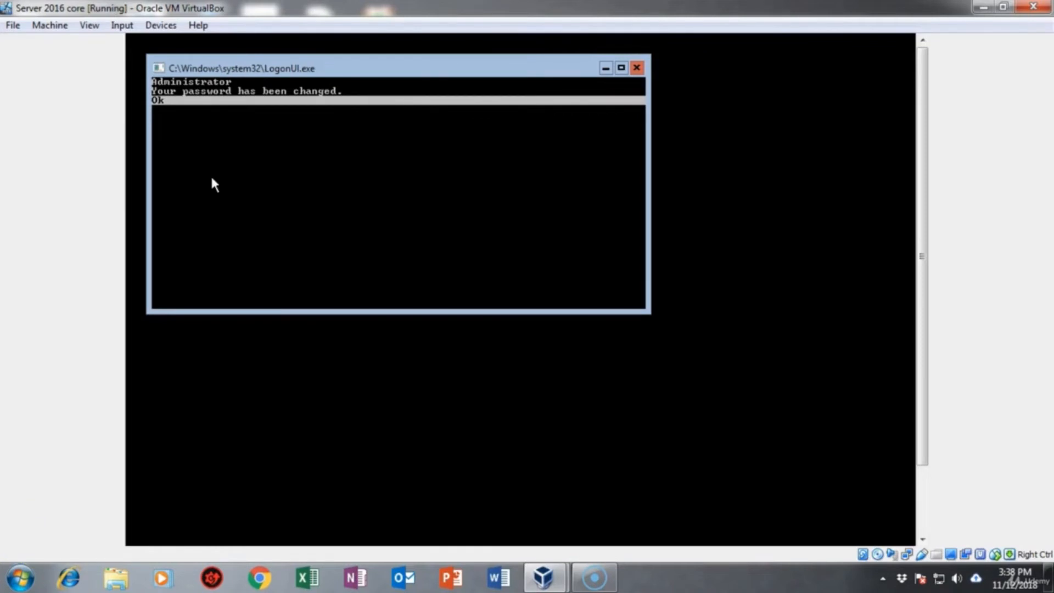
key("Return")
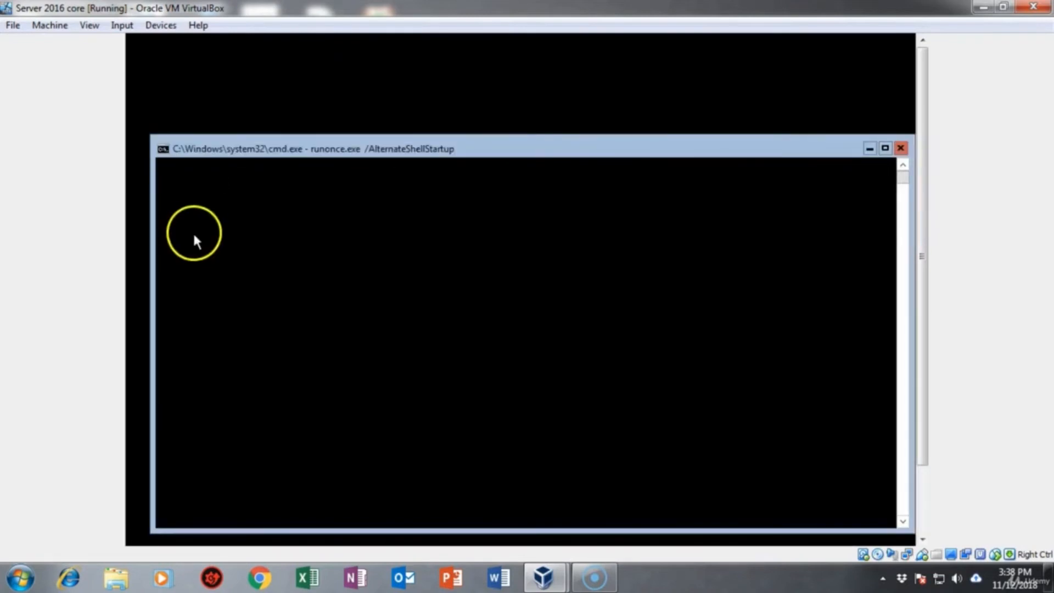
Run sconfig at the command prompt and change the computer name to ServerCore.
left_click_drag(482, 143, 472, 149)
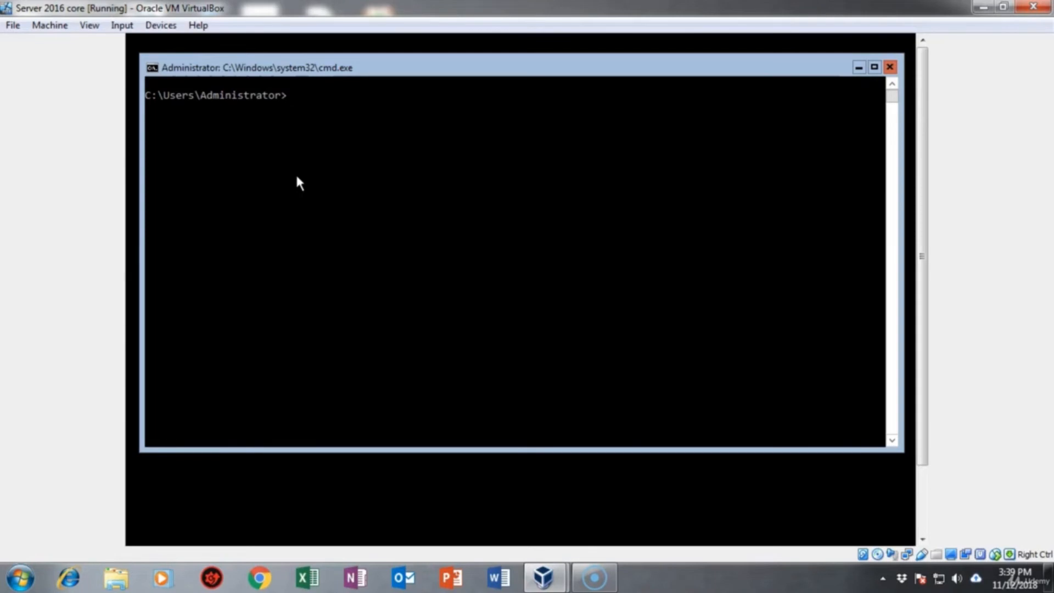
left_click(297, 178)
type("sconfig")
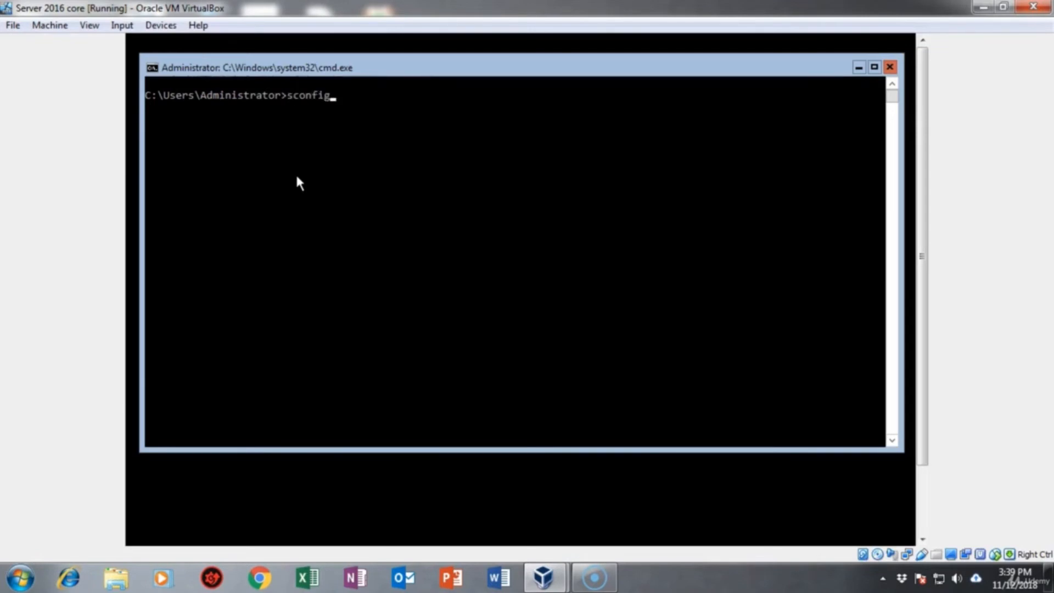
key("Return")
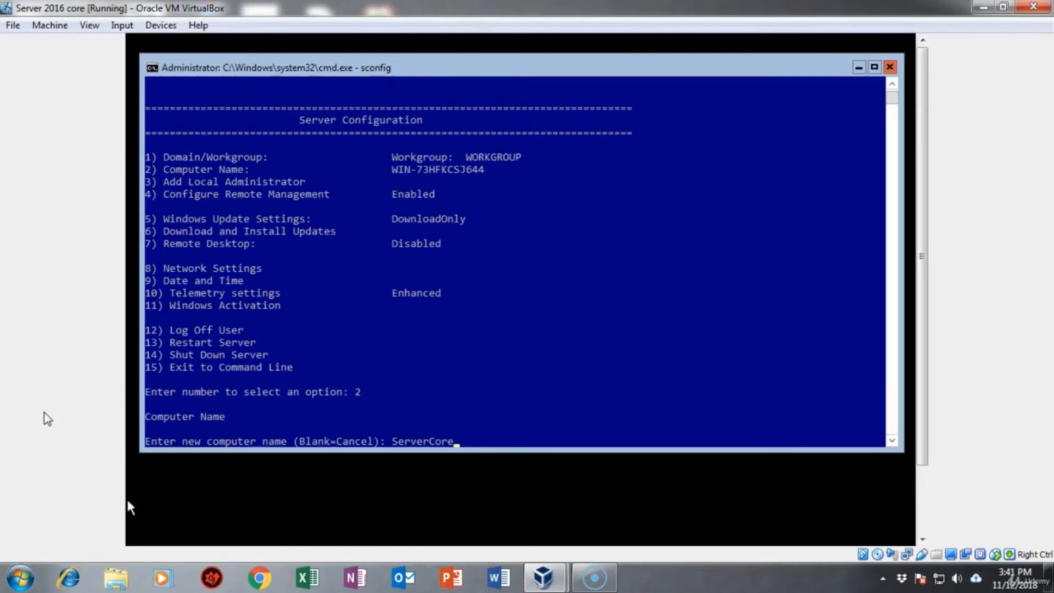
key("Return")
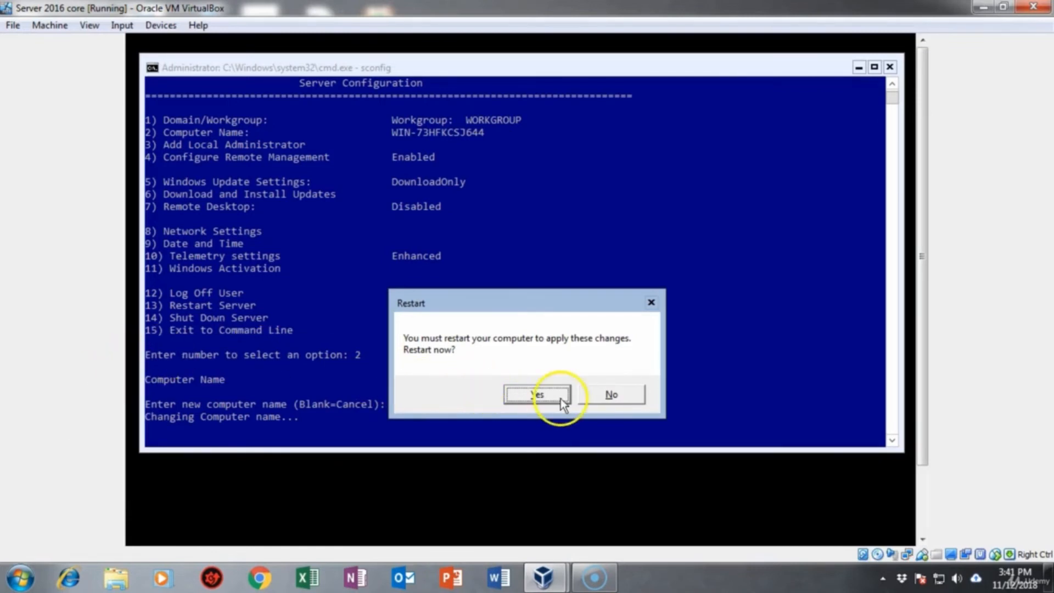
Restart the server to apply the new computer name, then send Ctrl-Alt-Del to the virtual machine to unlock the sign-in screen.
left_click(526, 397)
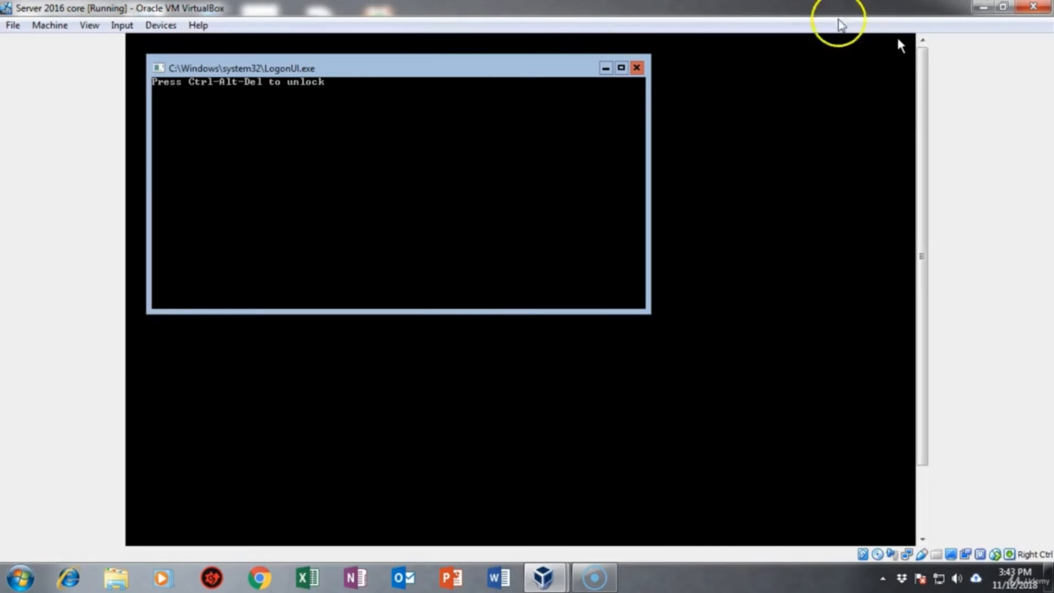
left_click(120, 25)
mouse_move(158, 47)
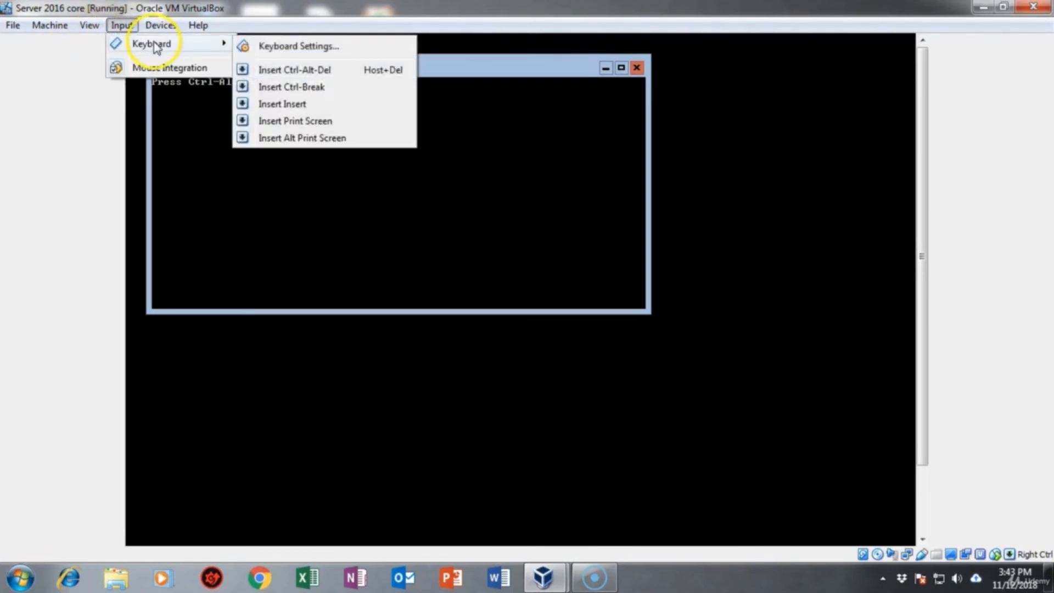
left_click(294, 71)
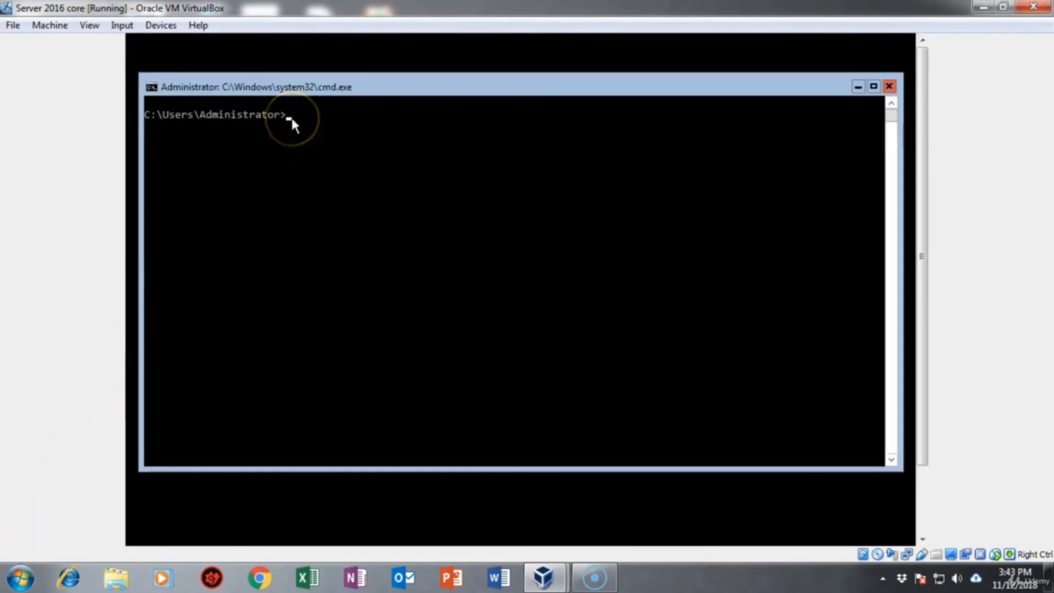
Run sconfig at the command prompt to open the Server Configuration menu.
left_click(291, 116)
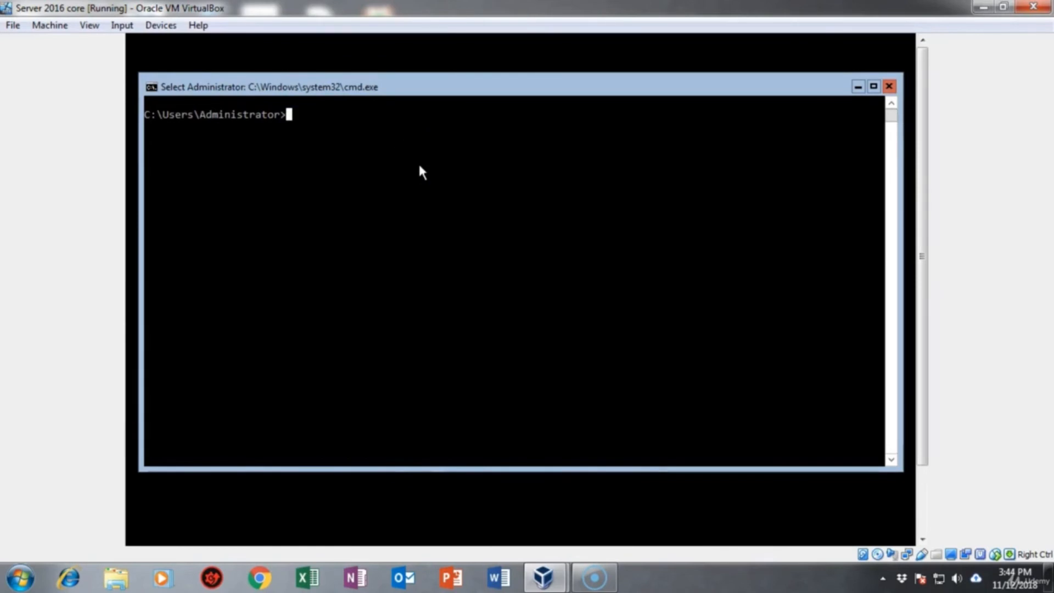
type("sconfig")
key("Return")
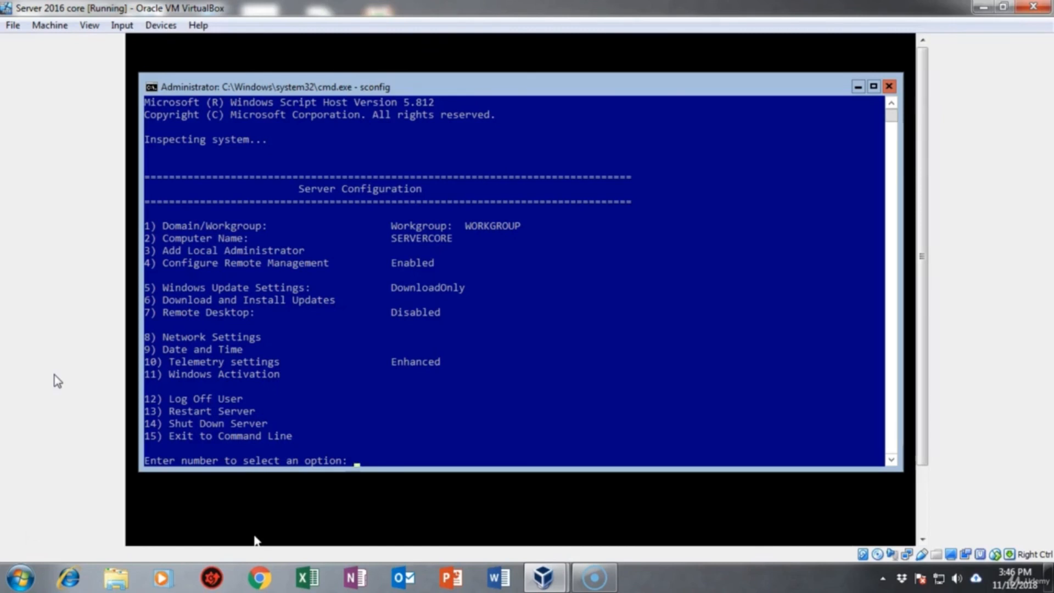
Exit Server Configuration to the command line with option 15.
left_click(878, 461)
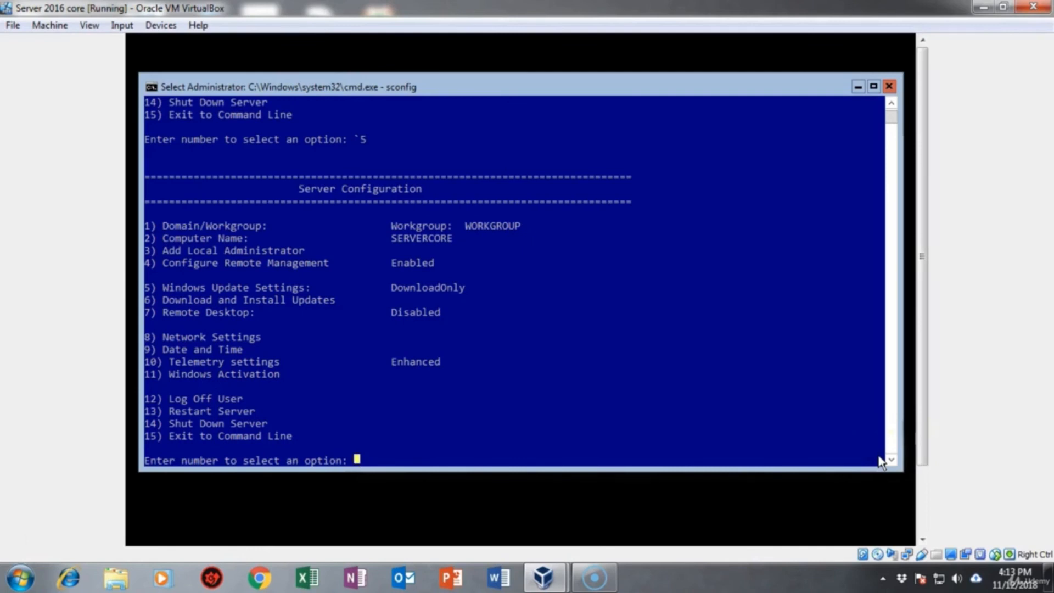
type("15")
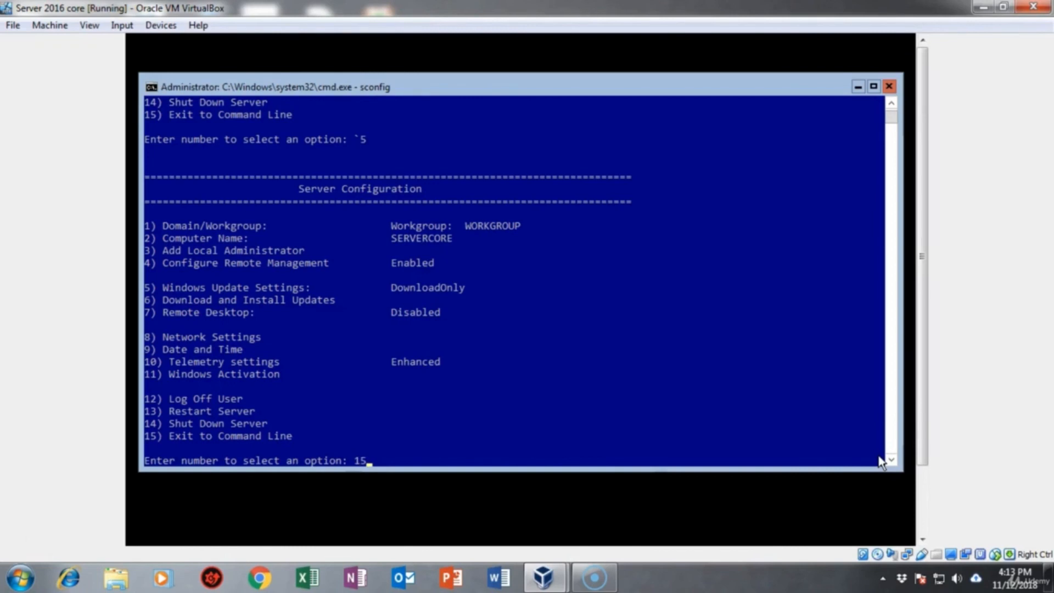
key("Return")
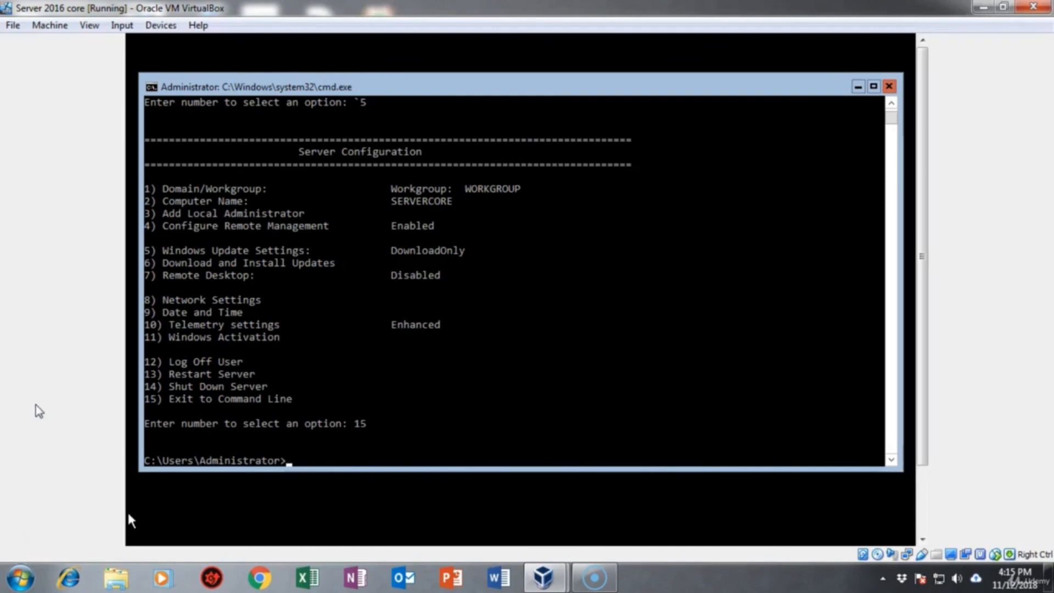
Shut down the server with the command shutdown -s and dismiss the sign-out notice.
type("shutdown -s")
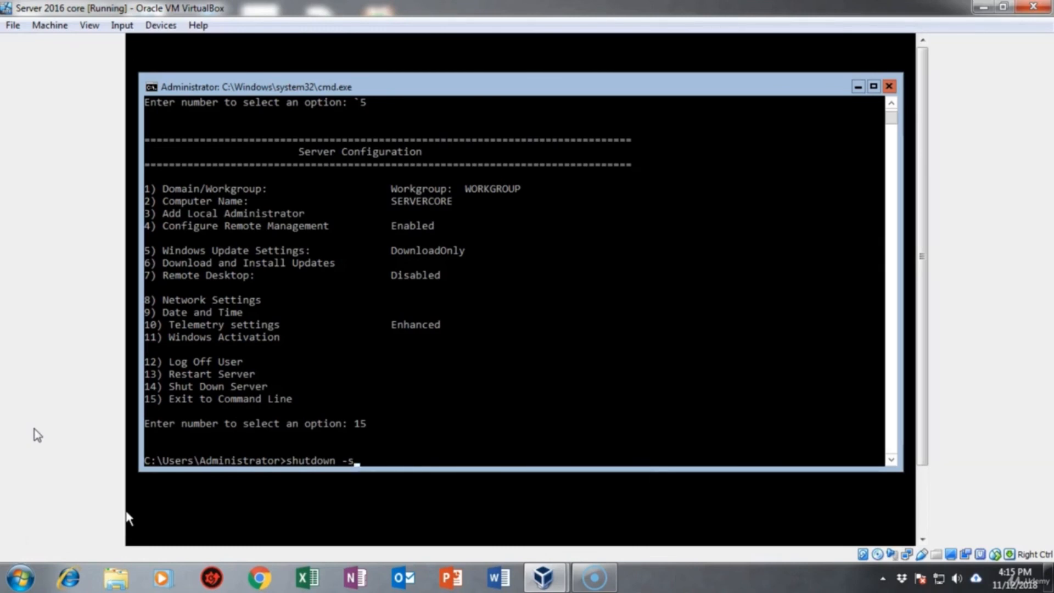
key("Return")
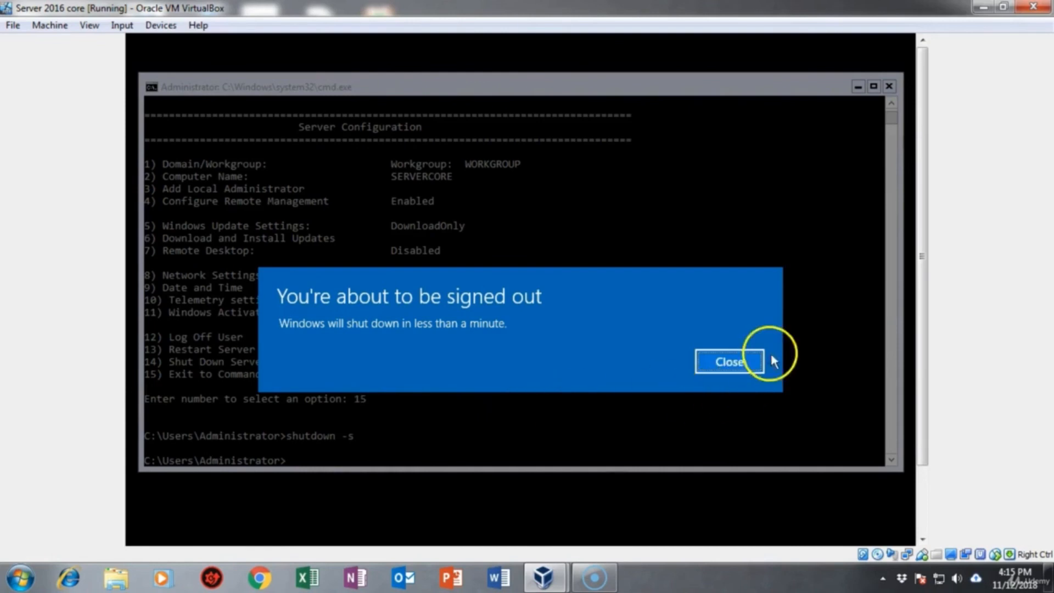
left_click(745, 357)
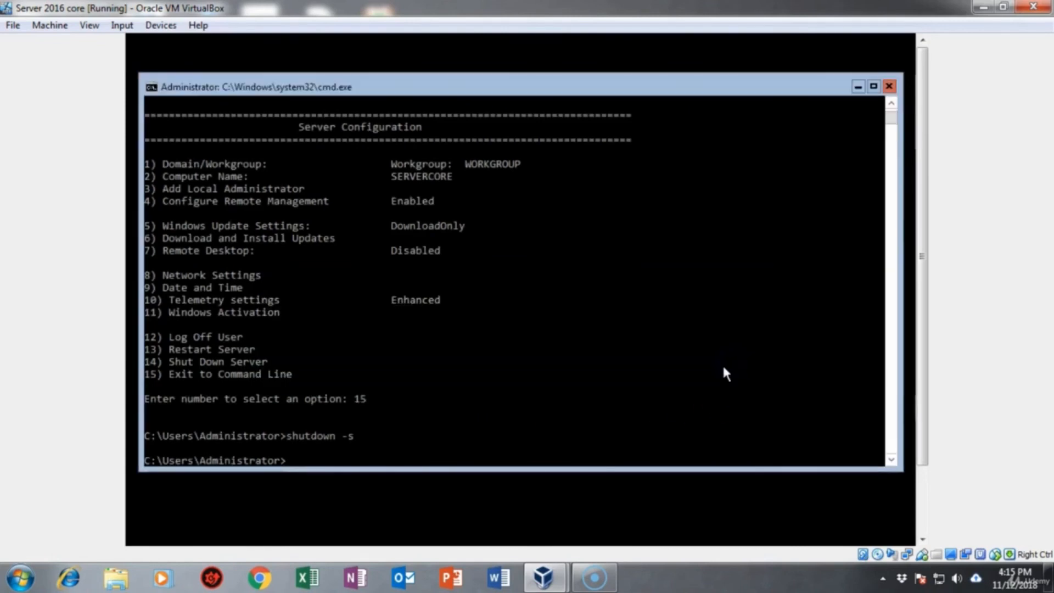